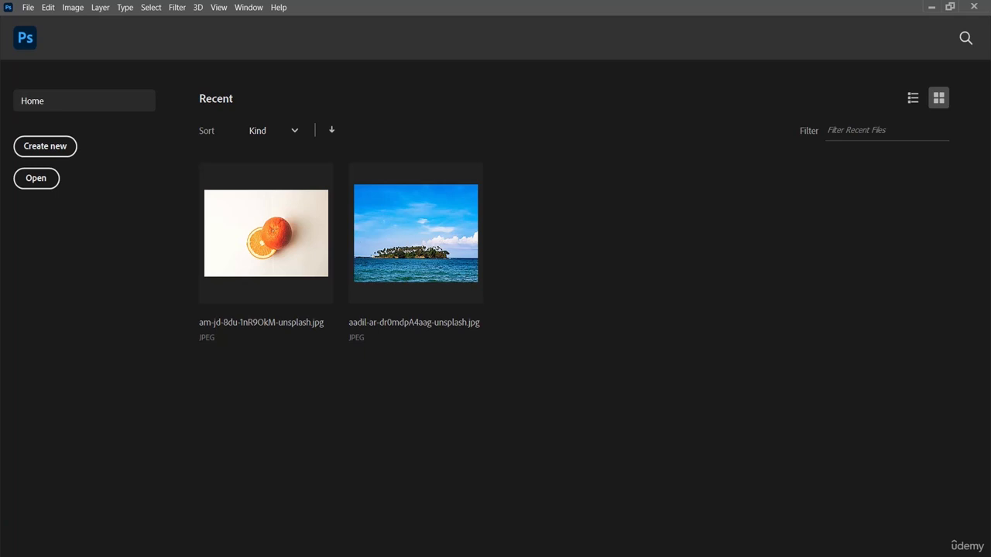
Step: From the Home screen, bring up the Open dialog showing the Exercise File folder
click(36, 178)
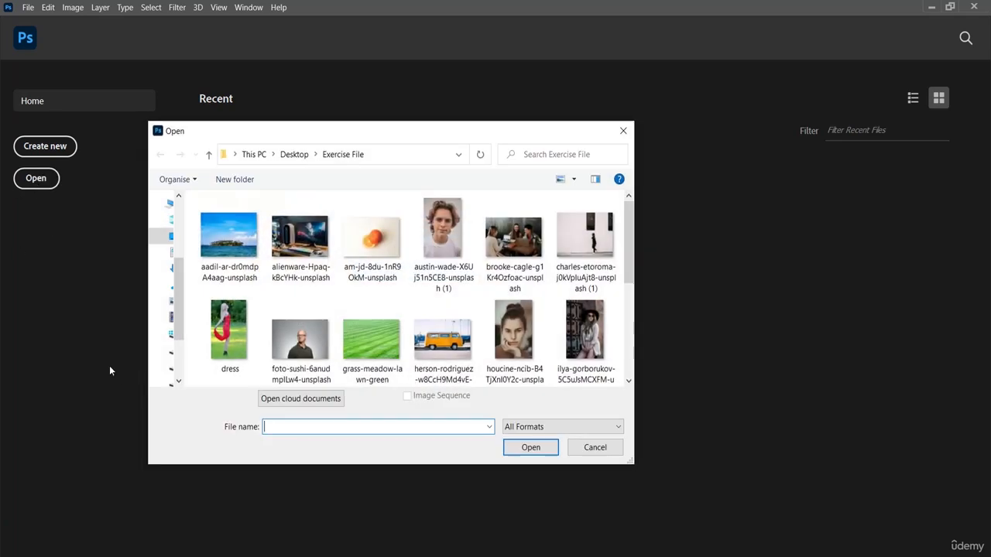
Step: Open the orange photo am-jd-8du-1nR9OkM-unsplash.jpg from the Exercise File folder
click(354, 271)
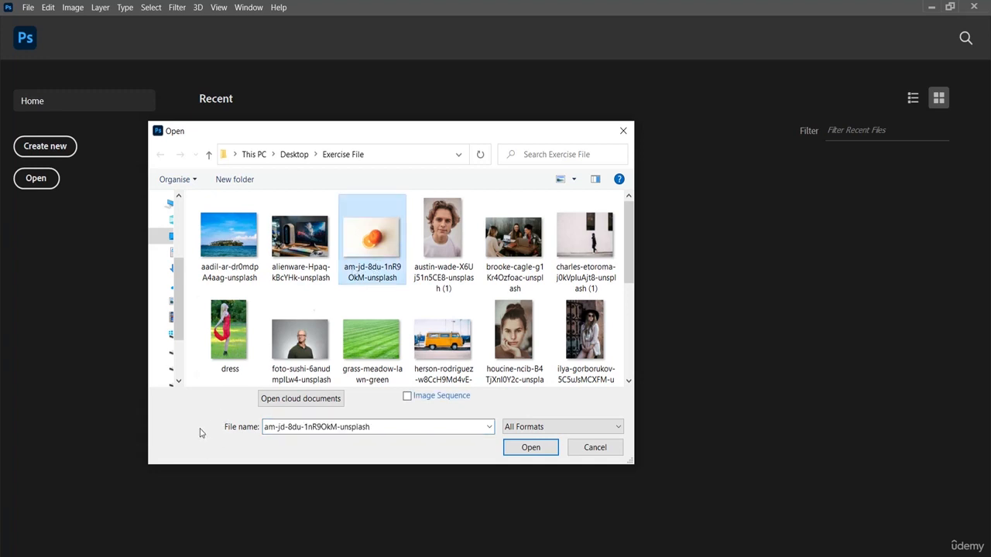
click(512, 446)
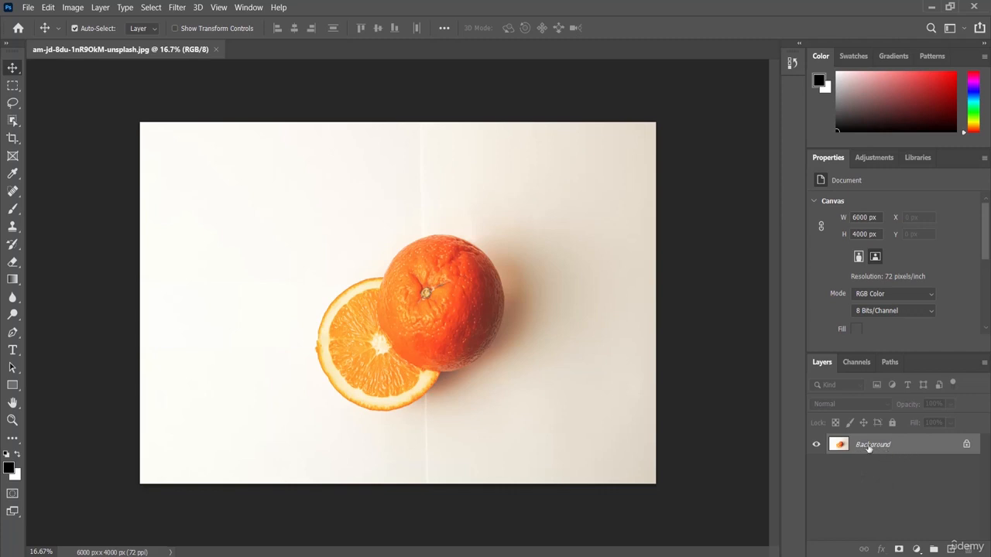
Step: Unlock the Background layer so it becomes the editable Layer 0
click(966, 447)
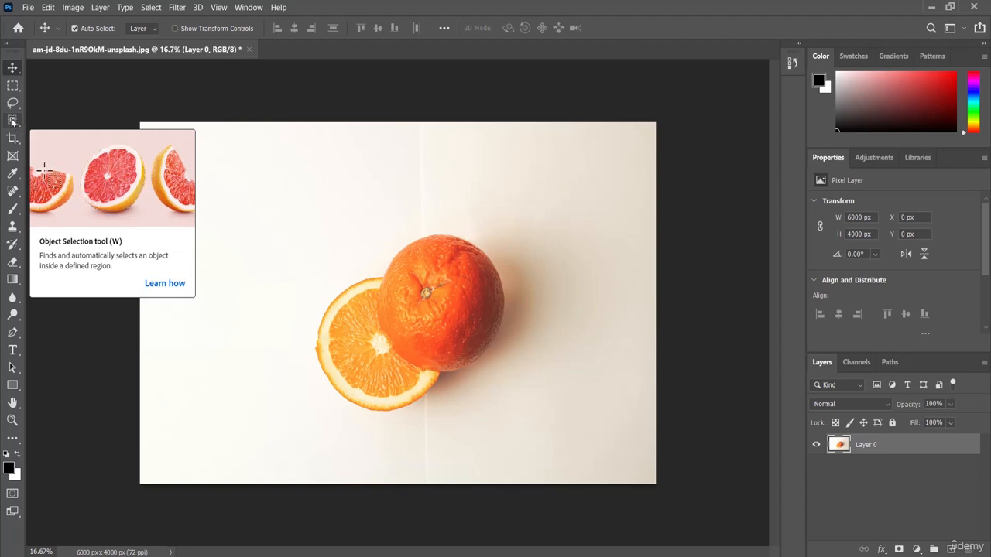
Step: Select the Quick Selection Tool and set it to Add to selection mode
click(13, 123)
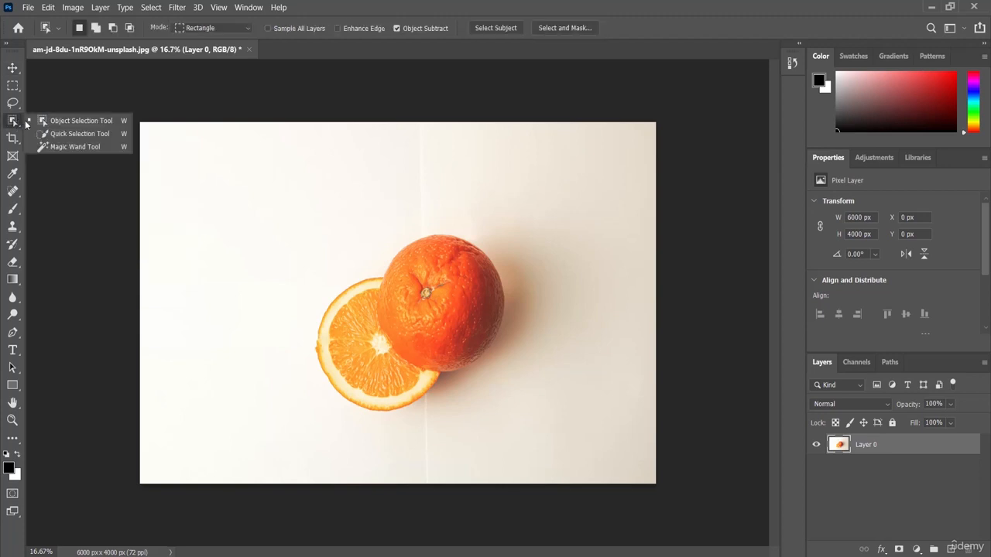
click(87, 137)
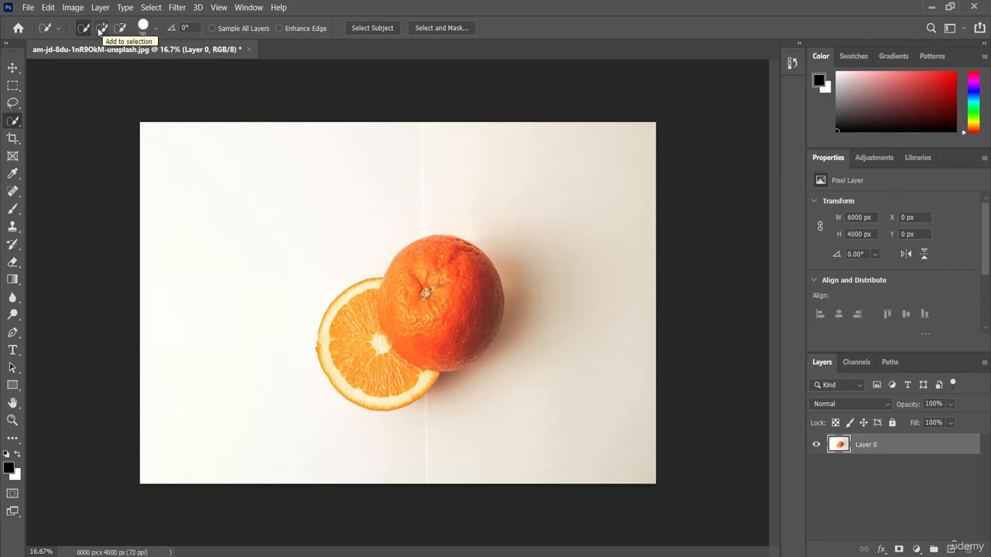
click(103, 31)
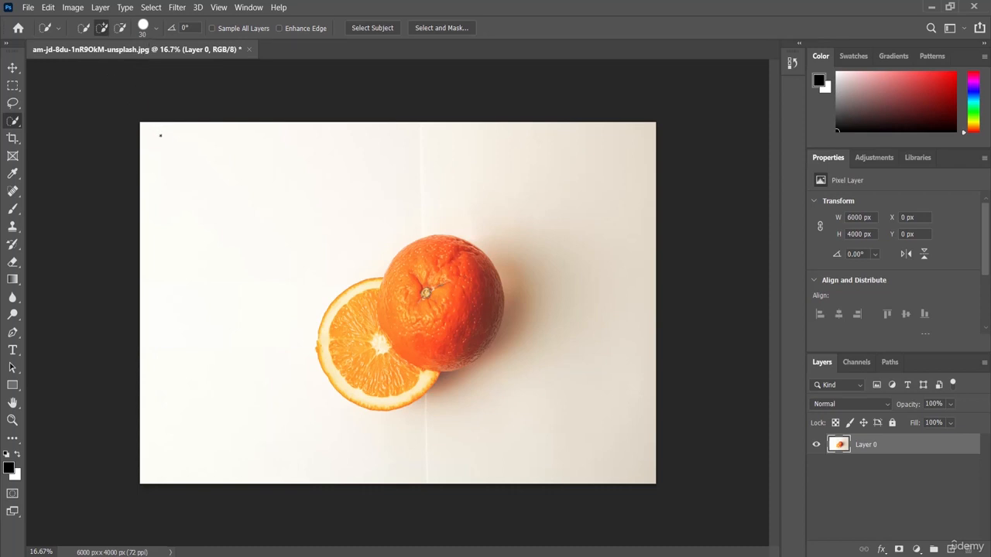
Step: Enlarge the Quick Selection brush to 130 px and begin selecting the orange slice
click(157, 31)
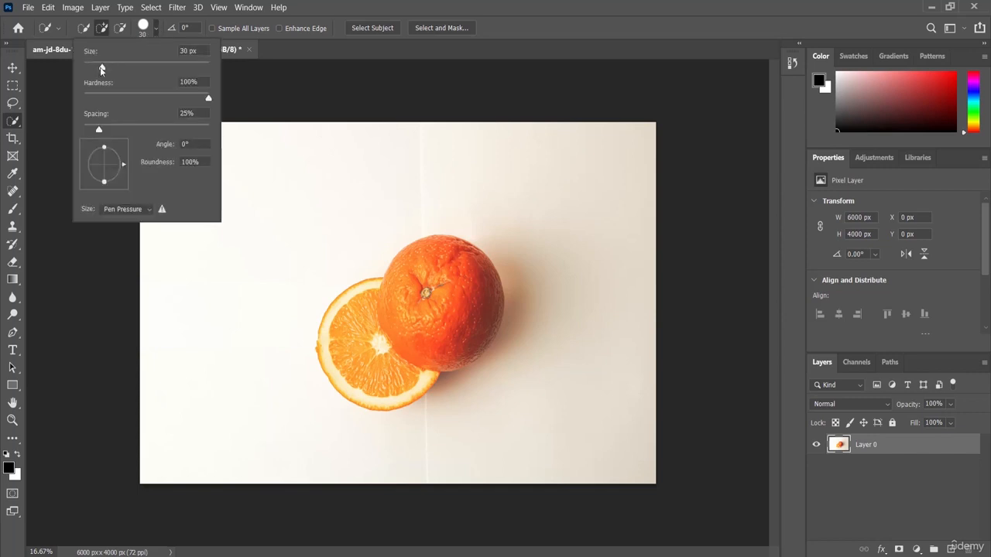
drag(101, 67, 157, 71)
click(350, 304)
Step: Paint over the slice's edges and the whole orange until both are selected
click(337, 309)
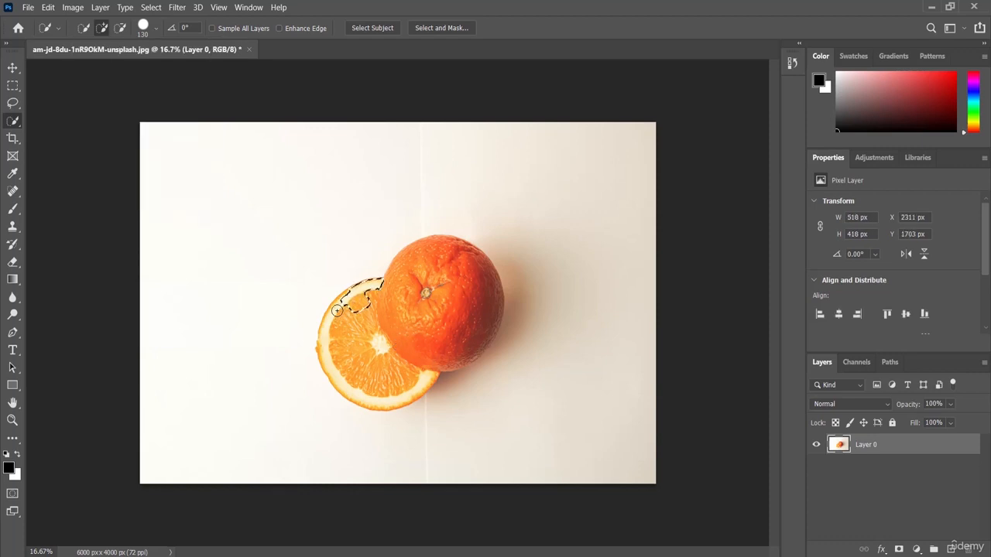
mouse_move(339, 310)
mouse_down()
mouse_move(331, 326)
mouse_move(344, 370)
mouse_move(376, 333)
mouse_up()
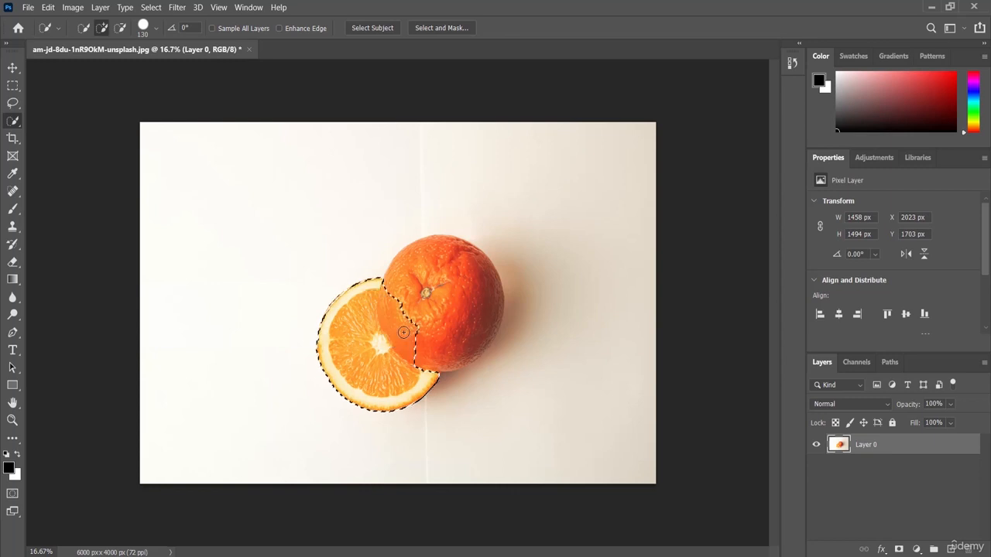
drag(416, 333, 423, 307)
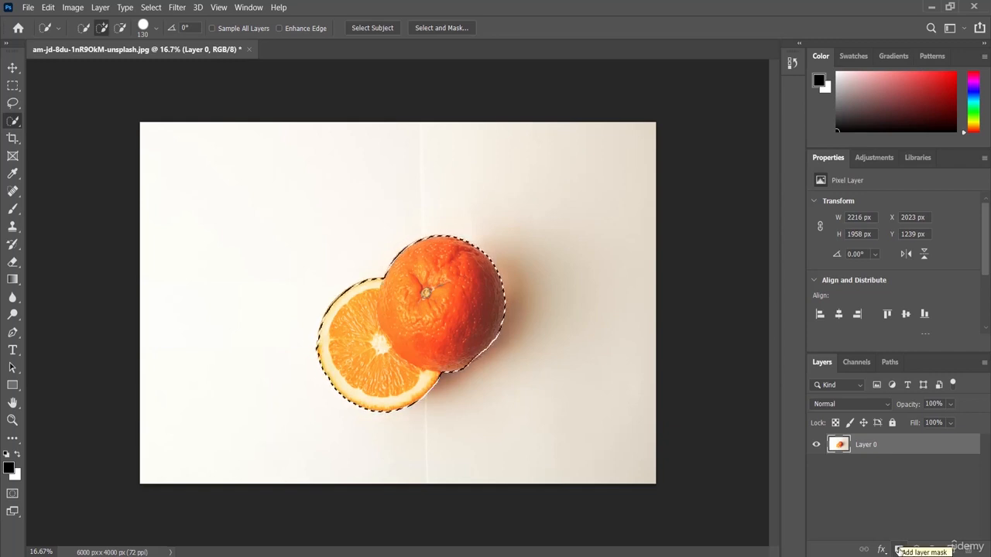
Step: Add a layer mask to Layer 0 that hides the white background around the orange
click(898, 550)
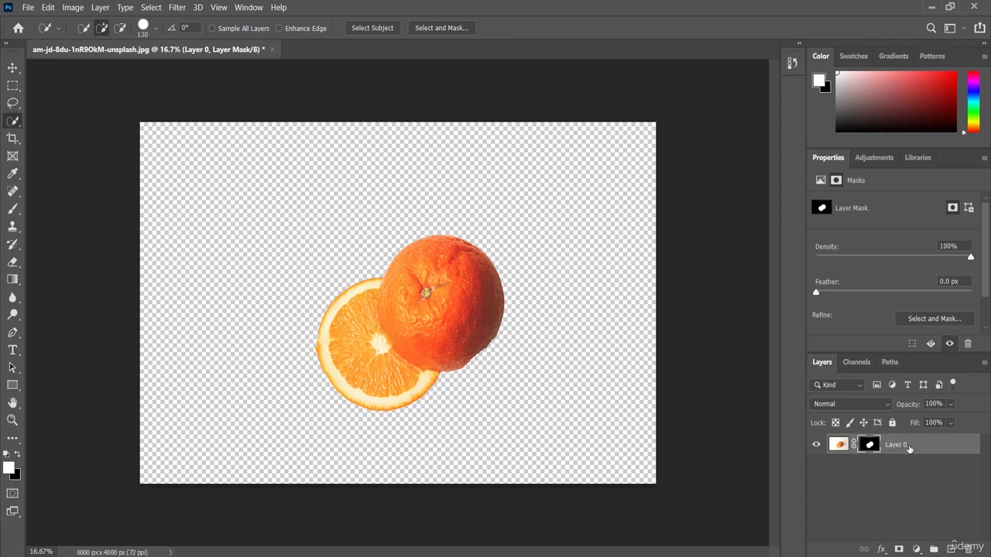
click(881, 550)
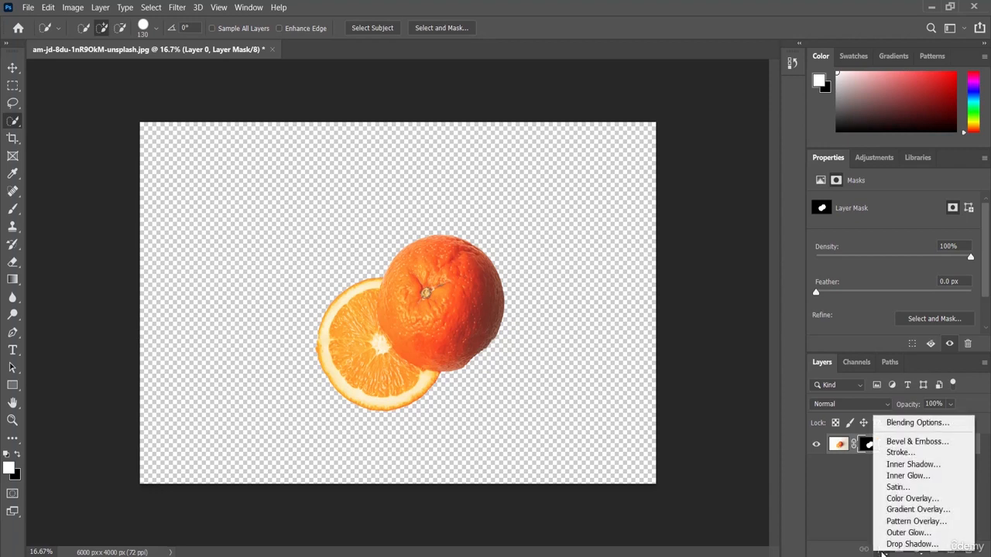
Step: Add a Drop Shadow with 100% opacity and 23 px distance
click(936, 545)
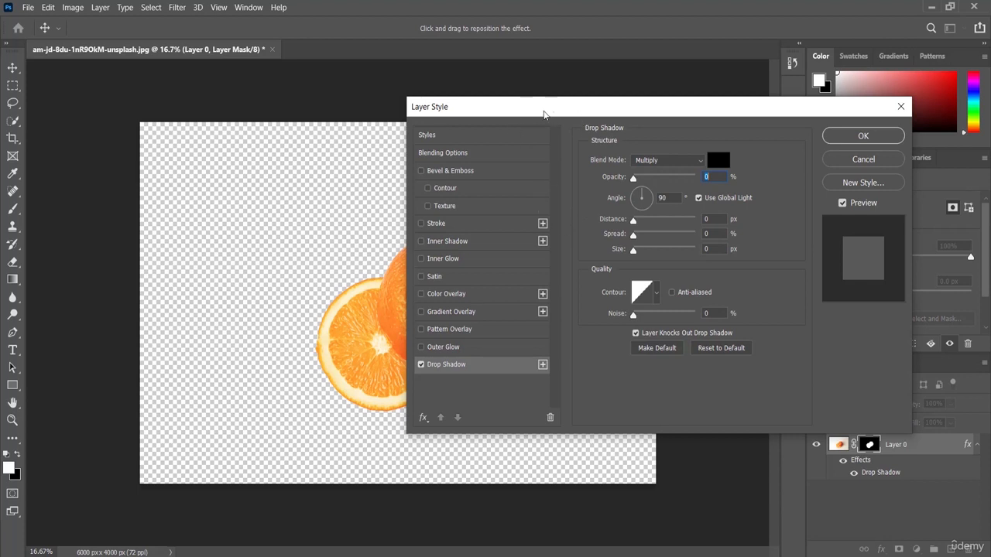
drag(524, 112, 628, 137)
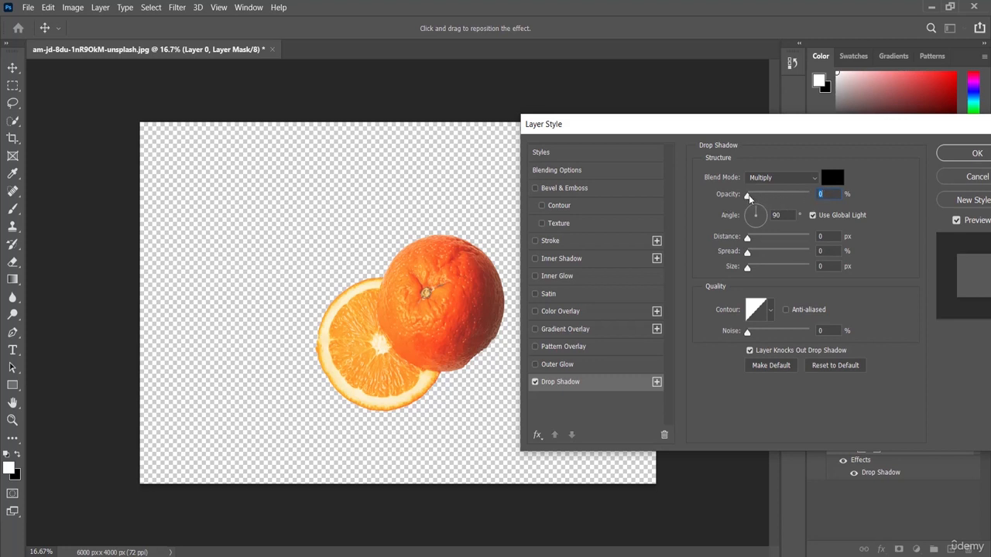
drag(748, 195, 811, 200)
drag(747, 238, 761, 240)
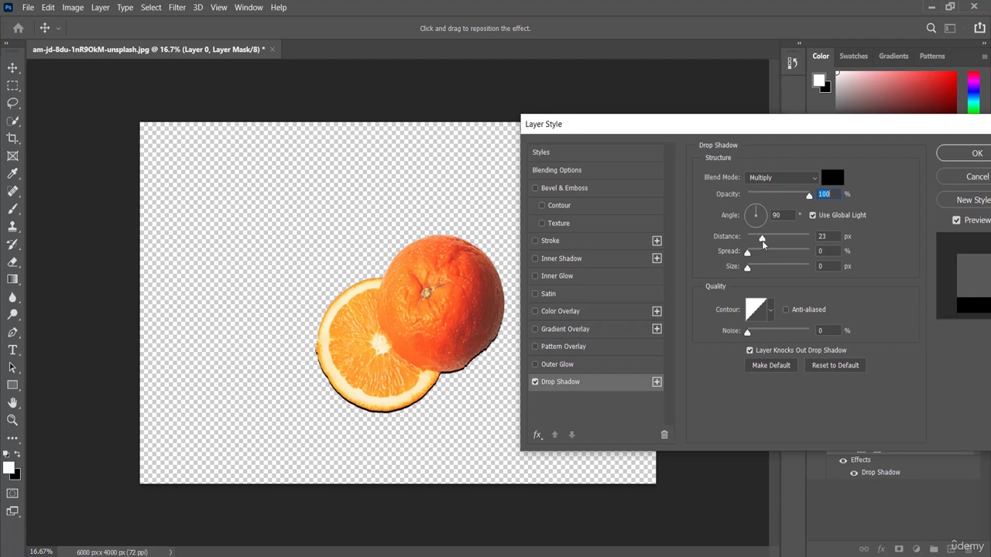
Step: Experiment with the shadow's distance, spread and size to make it larger and softer
drag(762, 240, 774, 237)
click(825, 236)
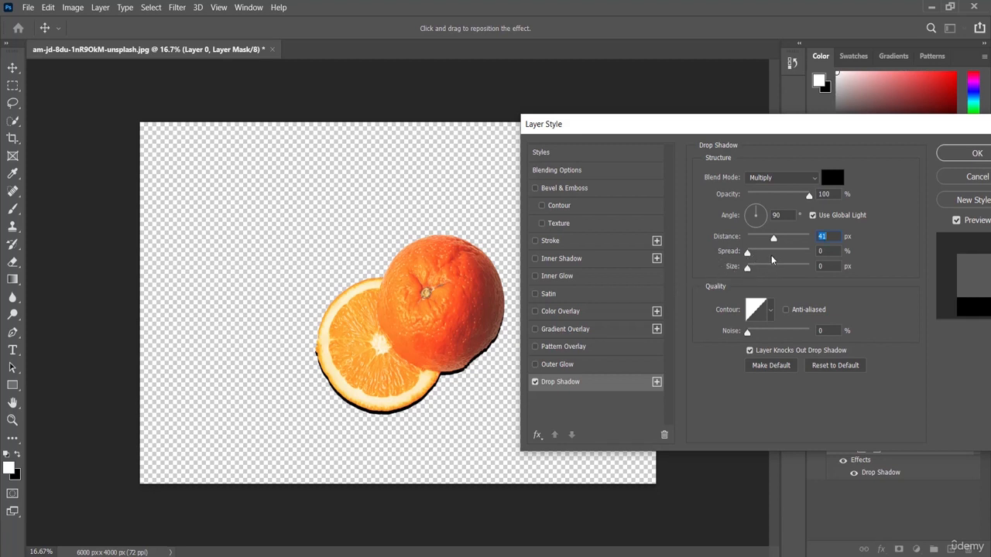
drag(747, 254, 768, 256)
drag(748, 272, 787, 274)
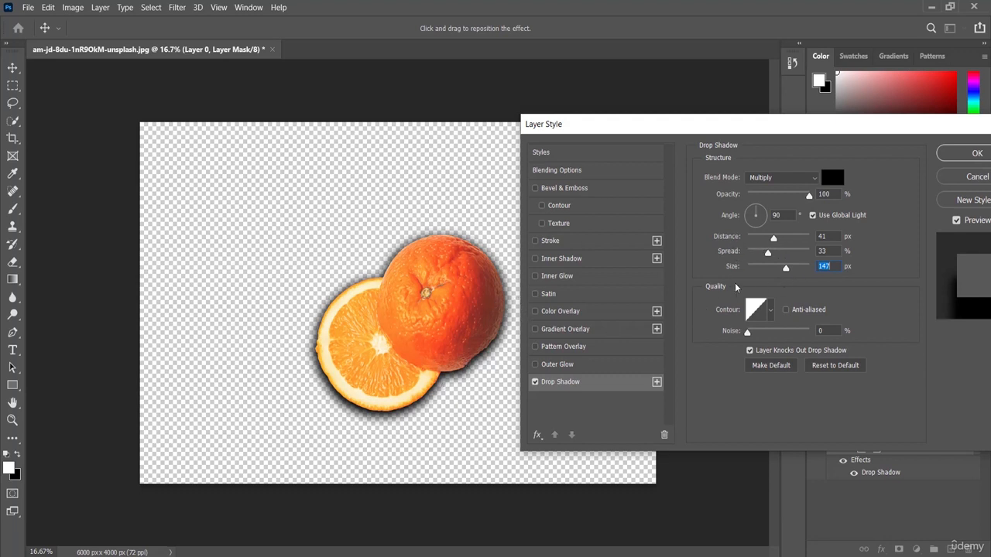
drag(786, 267, 788, 269)
drag(768, 254, 749, 256)
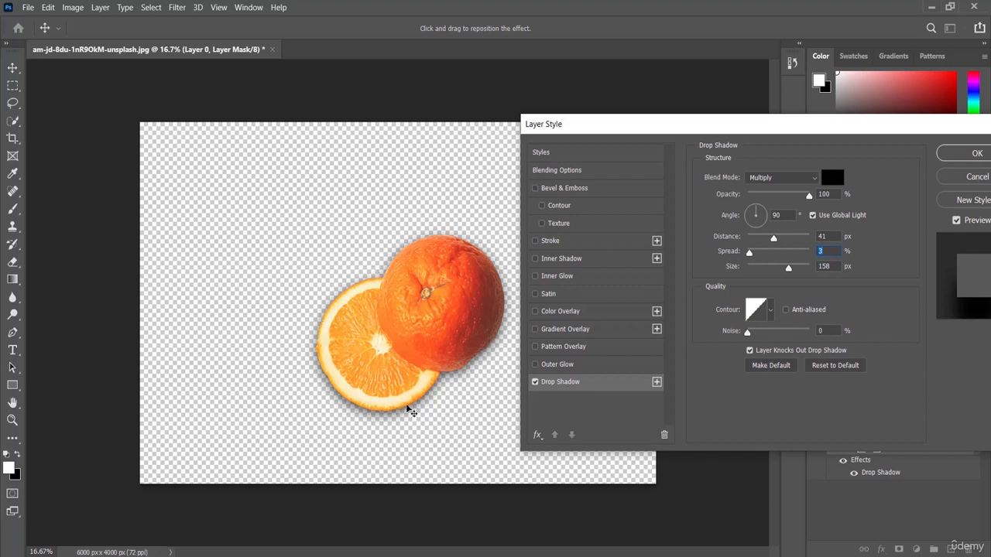
click(535, 381)
Step: Settle the shadow at 80% opacity, 71 px distance, 38% spread and 136 px size
drag(751, 256, 783, 258)
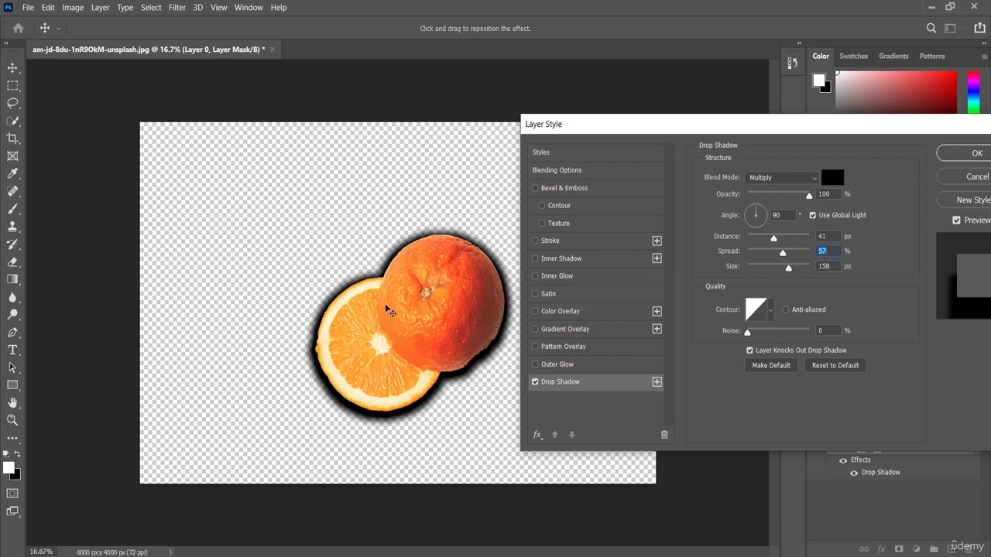
drag(809, 197, 787, 198)
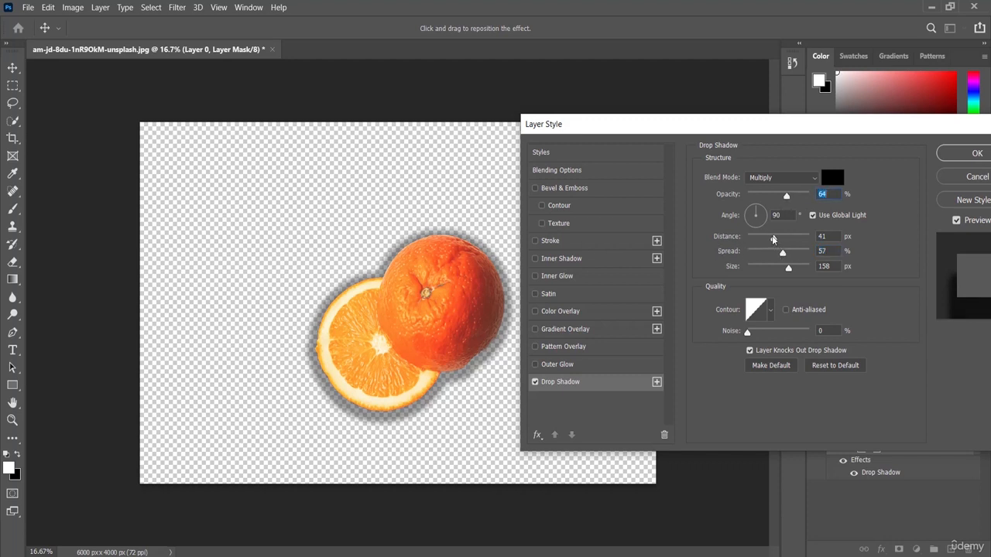
drag(772, 238, 801, 236)
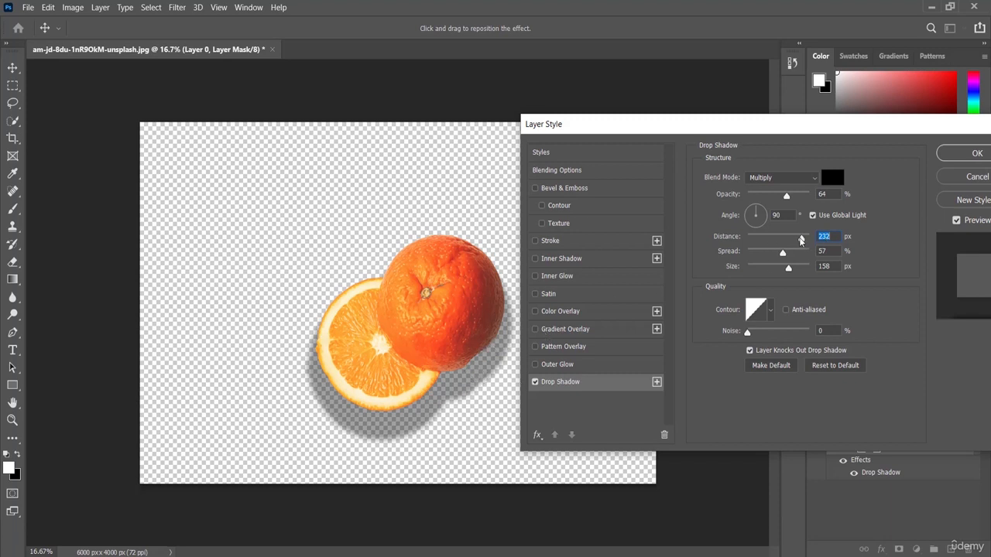
mouse_move(801, 240)
mouse_down()
mouse_move(762, 240)
mouse_move(805, 241)
mouse_move(774, 240)
mouse_move(786, 241)
mouse_up()
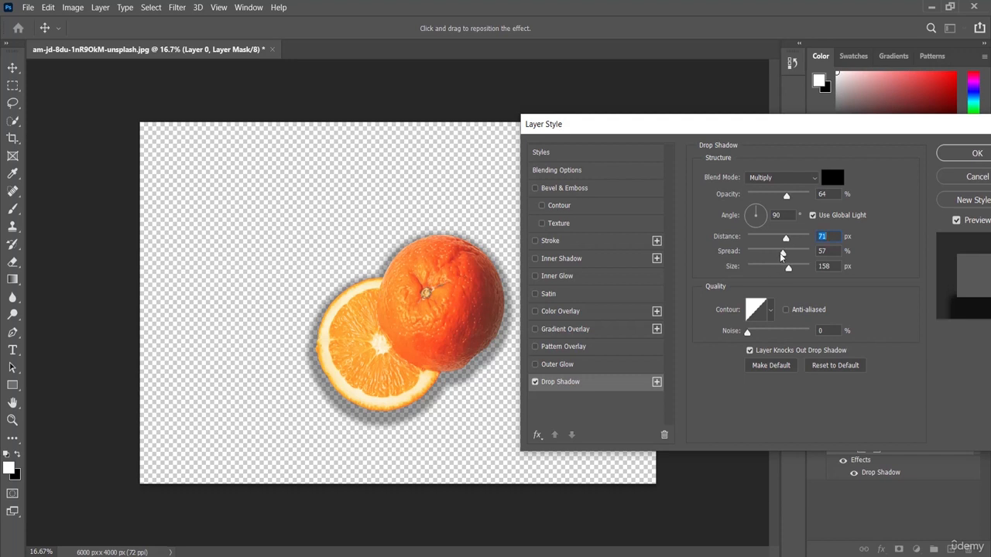
drag(781, 255, 771, 256)
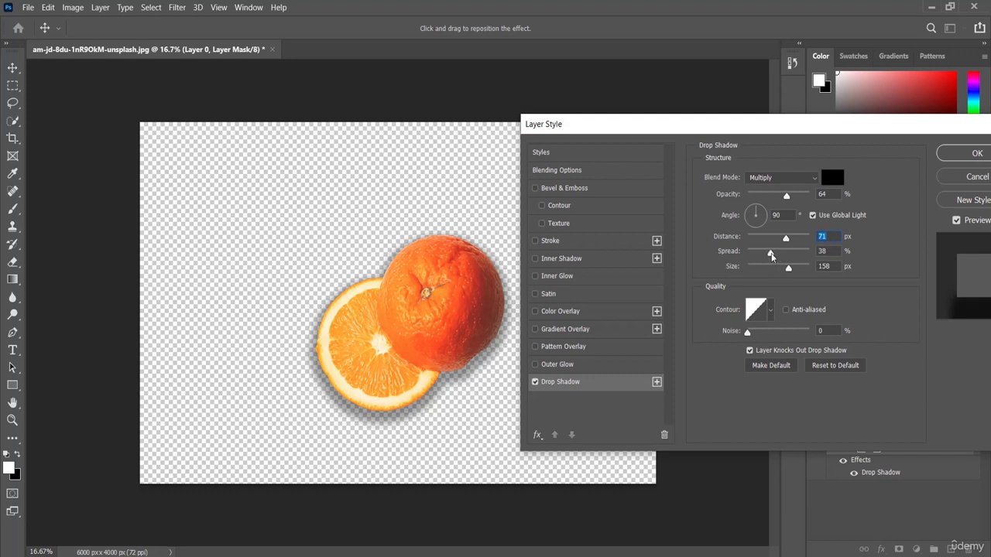
click(772, 257)
drag(787, 197, 797, 198)
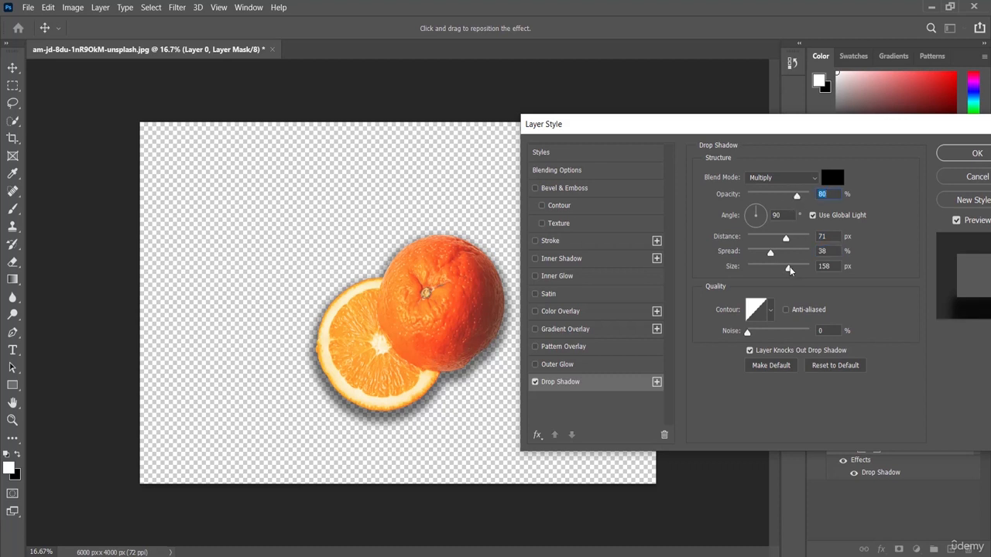
drag(790, 266, 782, 267)
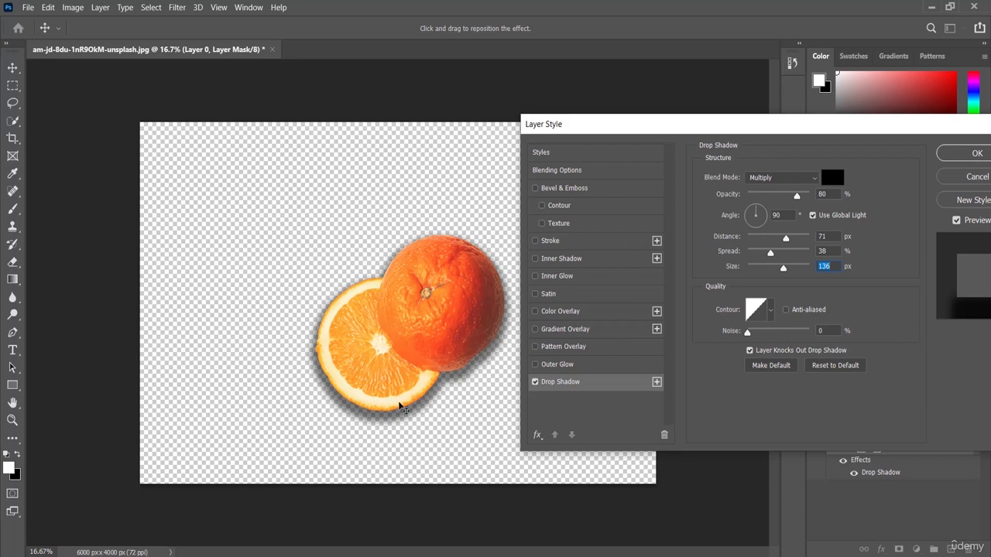
Step: Try other shadow angles, return to 90°, and apply the drop shadow with OK
click(762, 218)
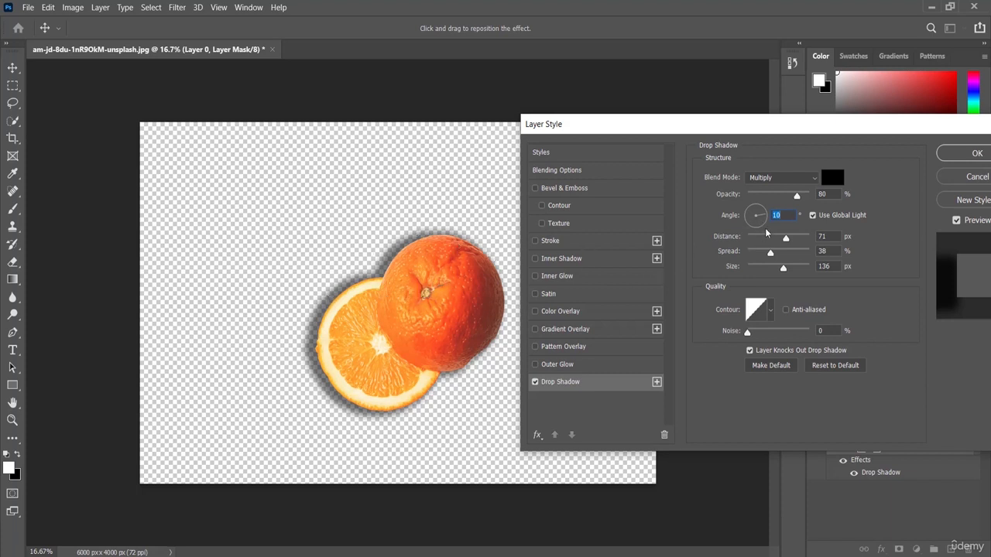
drag(767, 227, 749, 226)
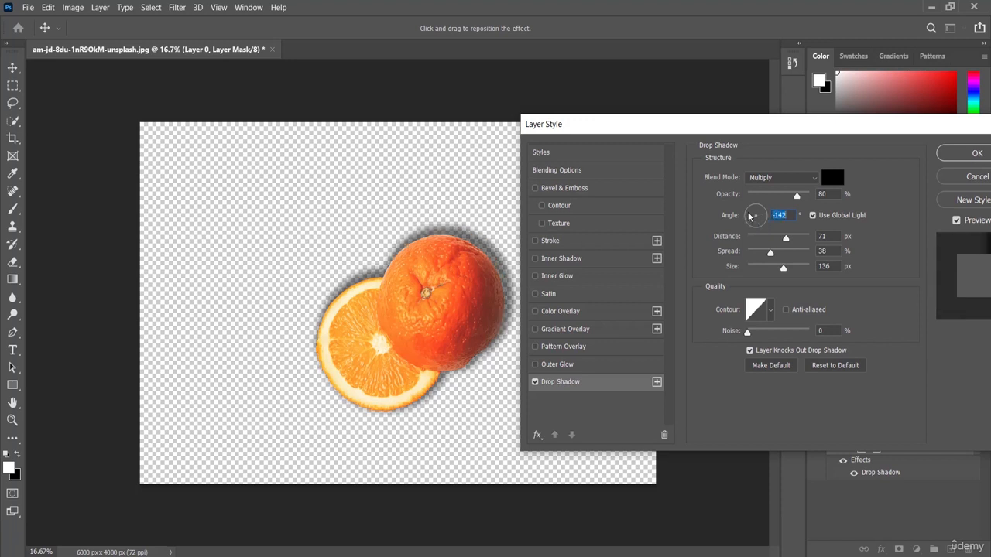
click(749, 216)
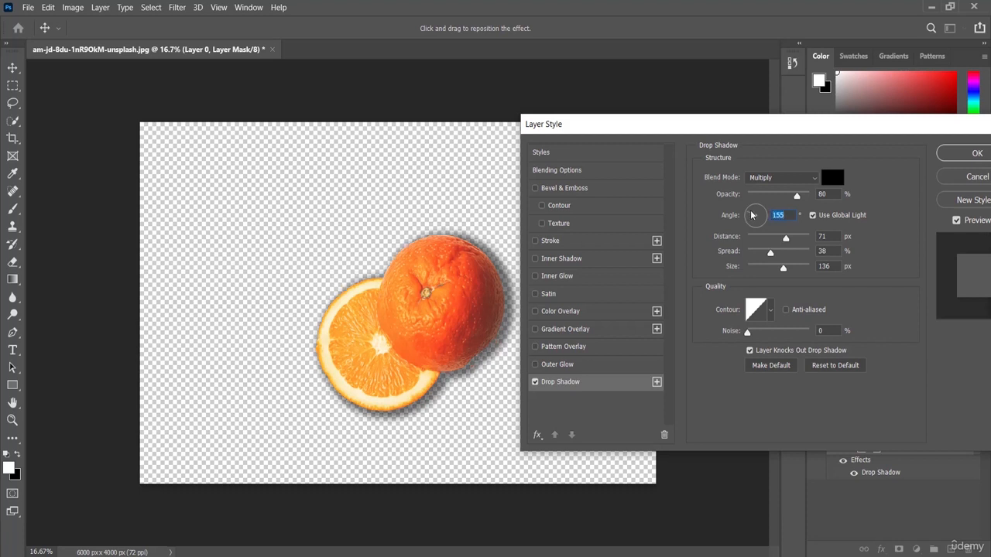
click(757, 213)
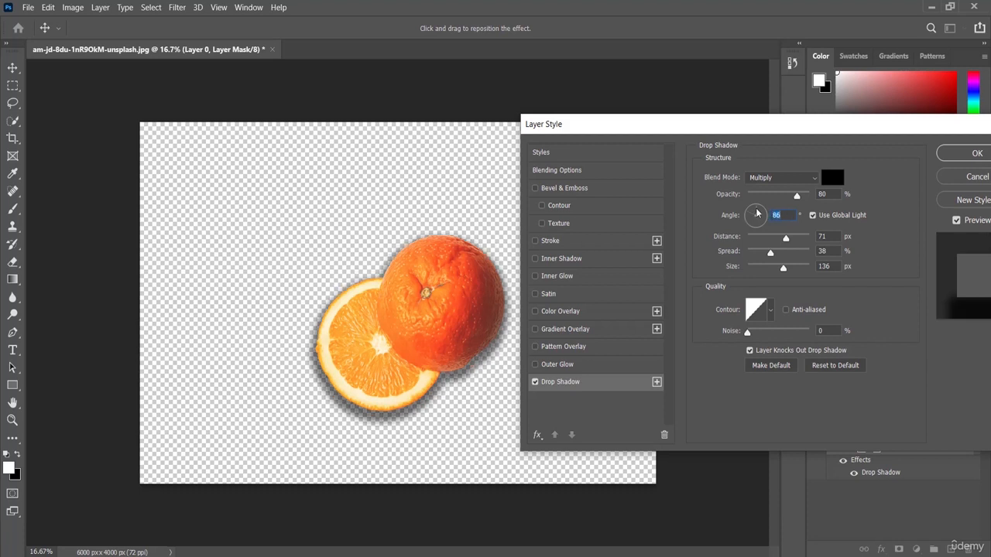
click(756, 209)
drag(798, 126, 486, 126)
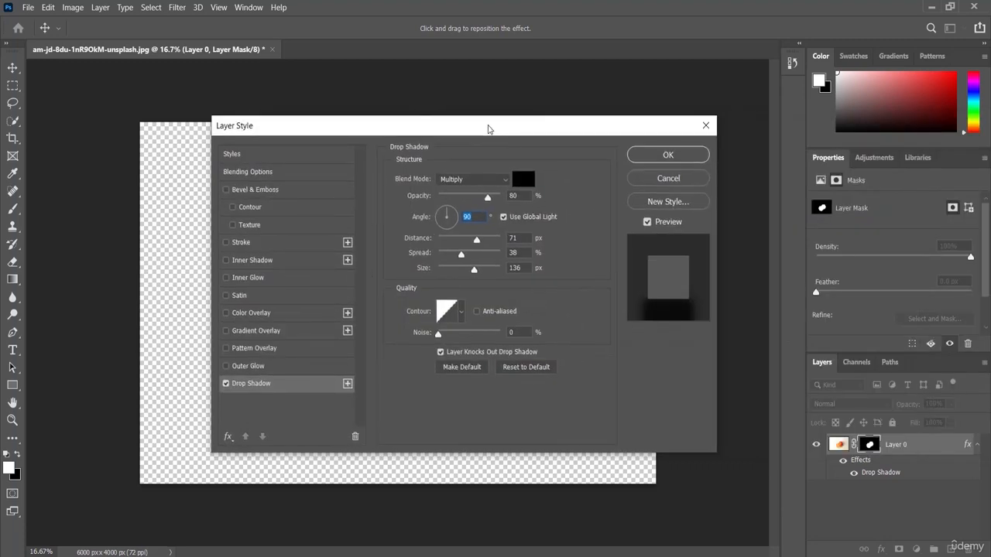
click(699, 157)
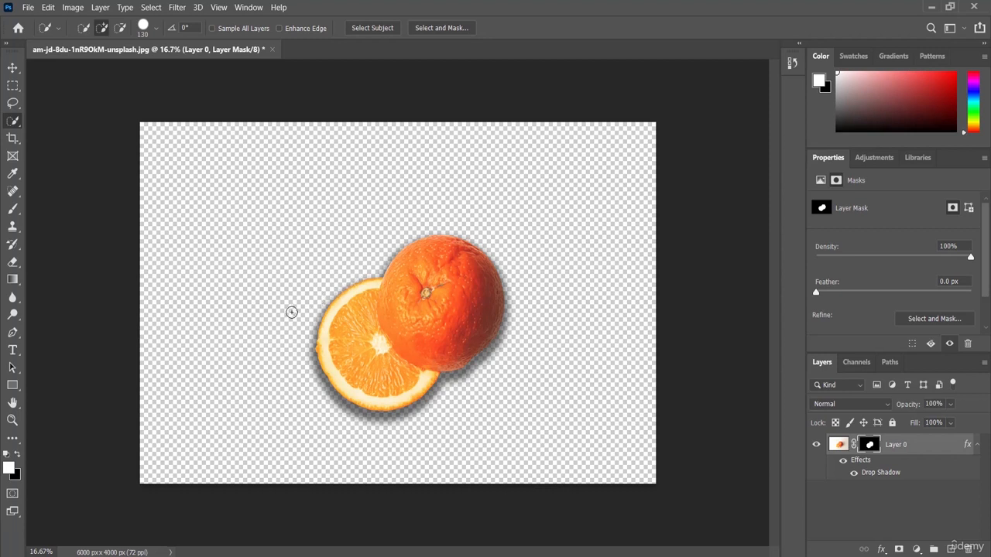
Step: Switch the Rectangle tool's shape fill from black to white and draw a rectangle over the whole canvas
click(13, 386)
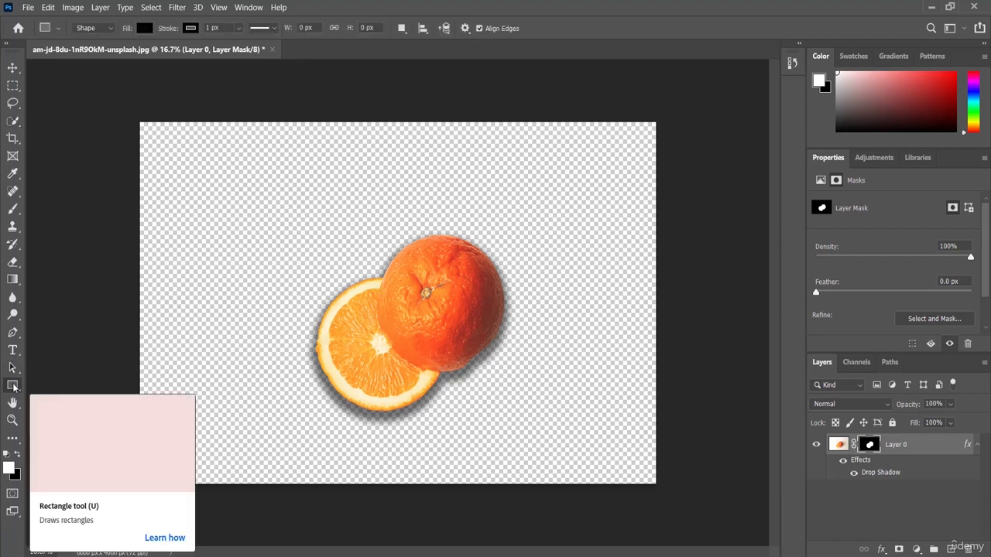
click(144, 31)
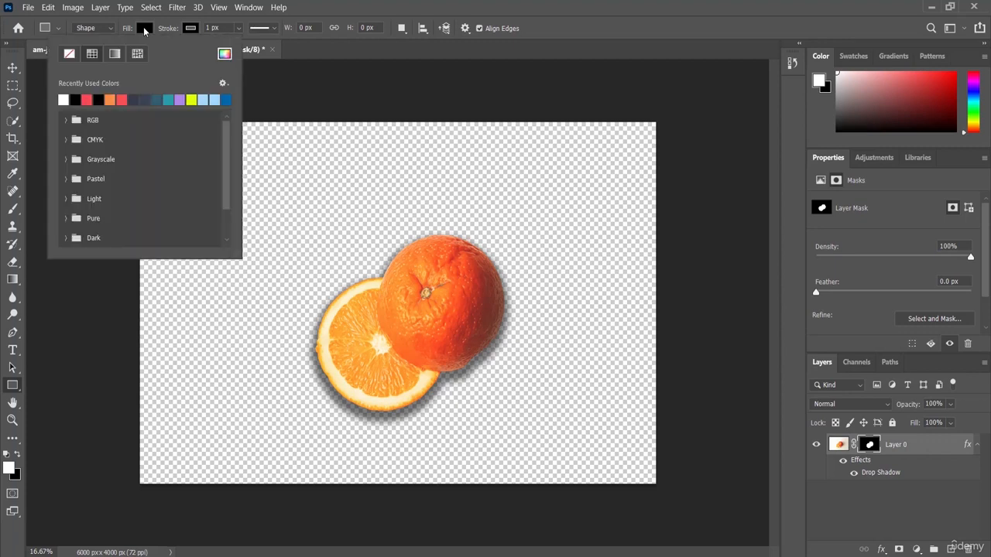
click(65, 98)
click(418, 17)
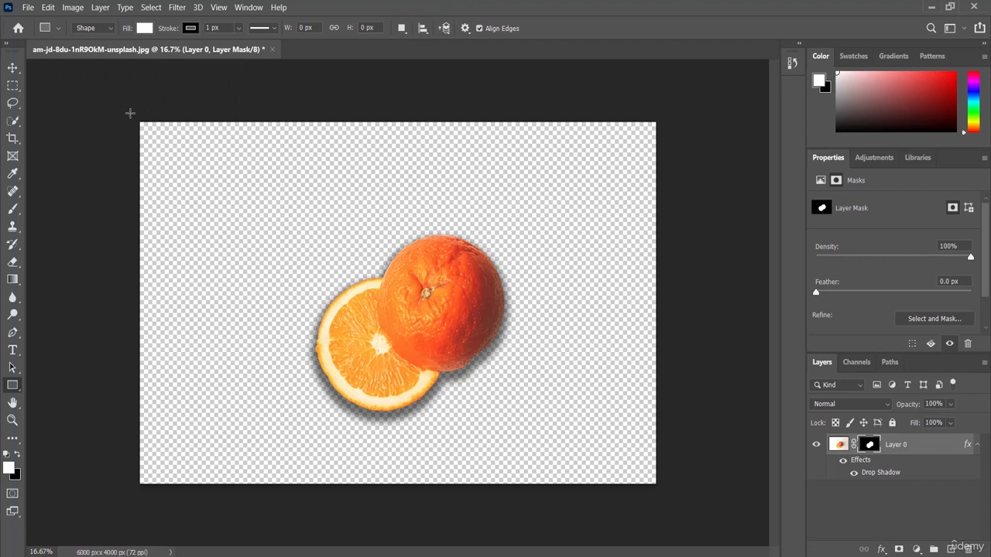
drag(129, 109, 668, 499)
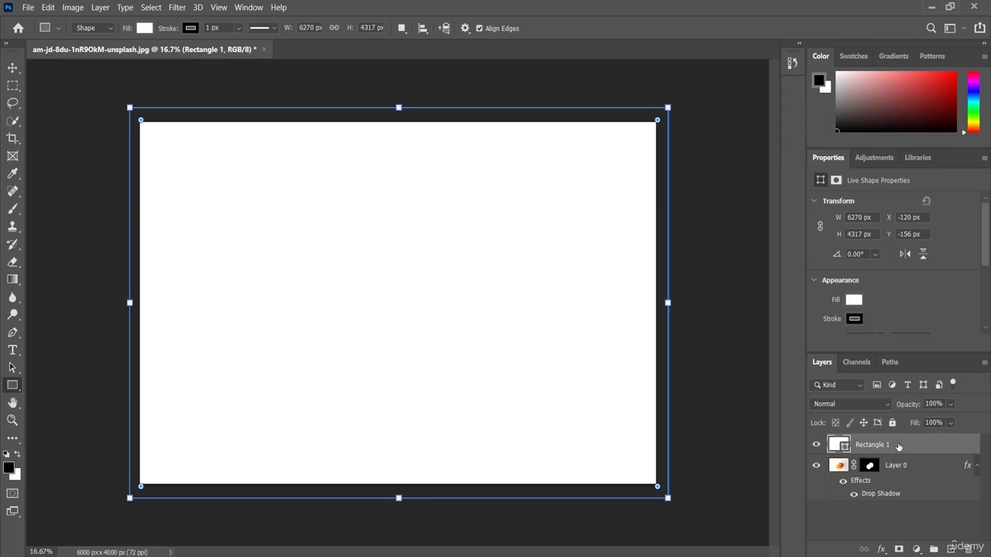
Step: Move the Rectangle 1 layer below Layer 0 and commit the shape
drag(899, 447, 882, 503)
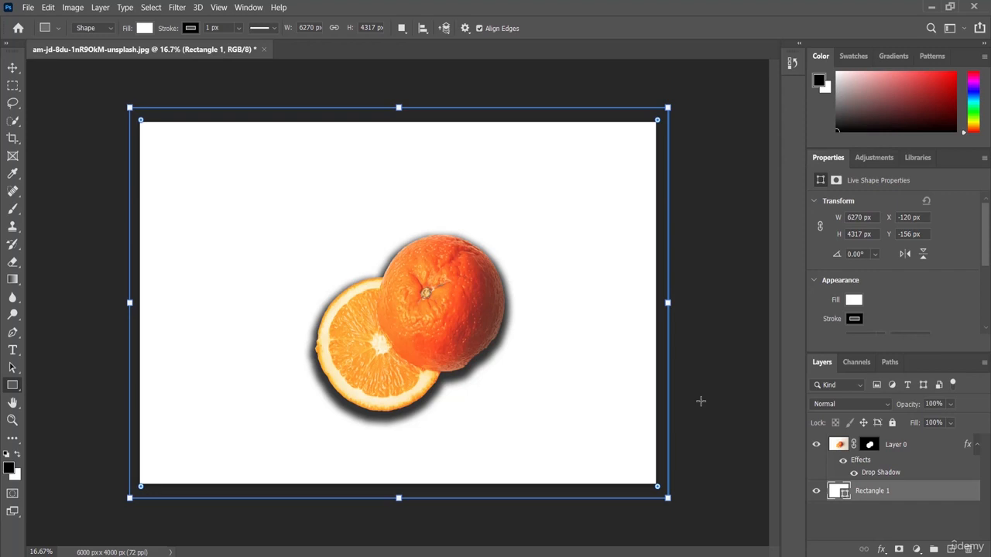
key(Return)
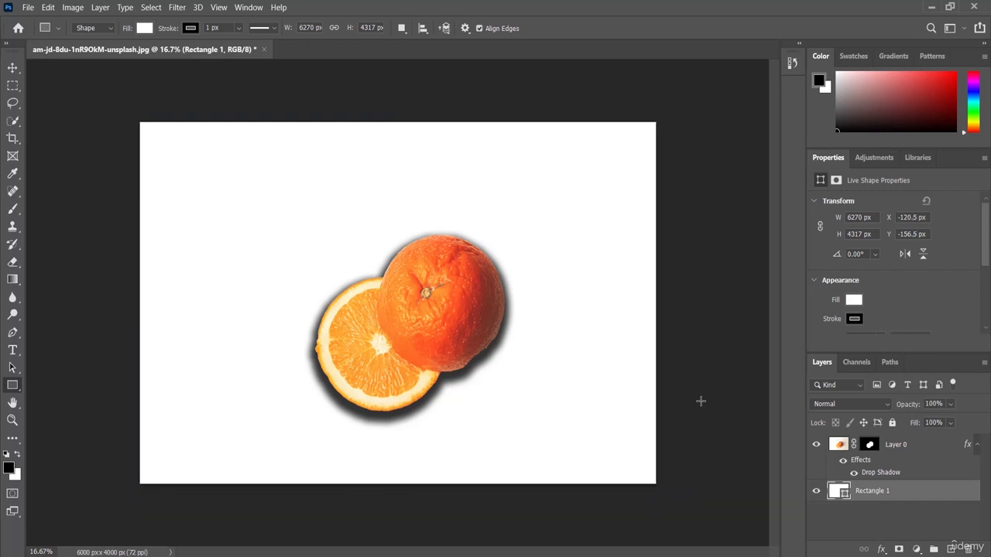